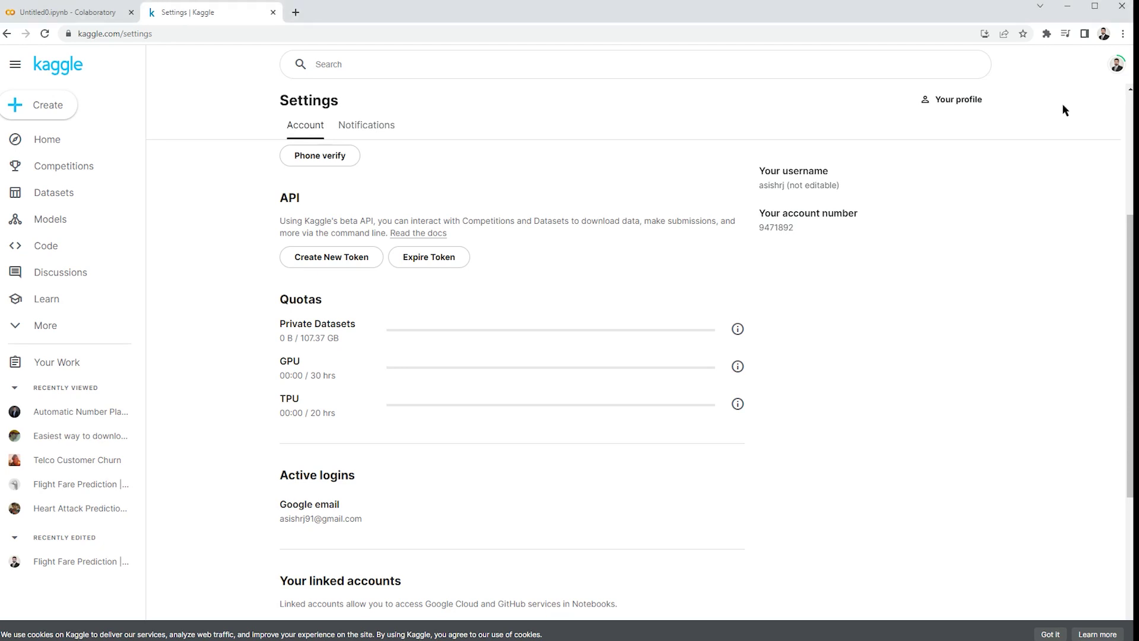
Open the Kaggle account menu and reach the Settings page's API section
click(1115, 67)
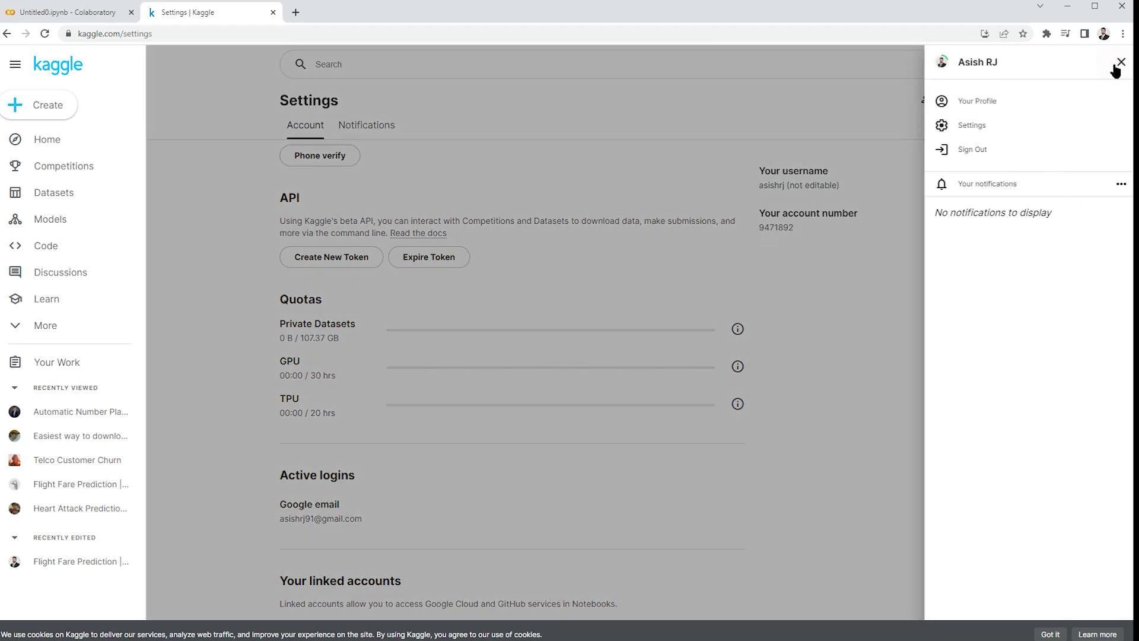
click(859, 157)
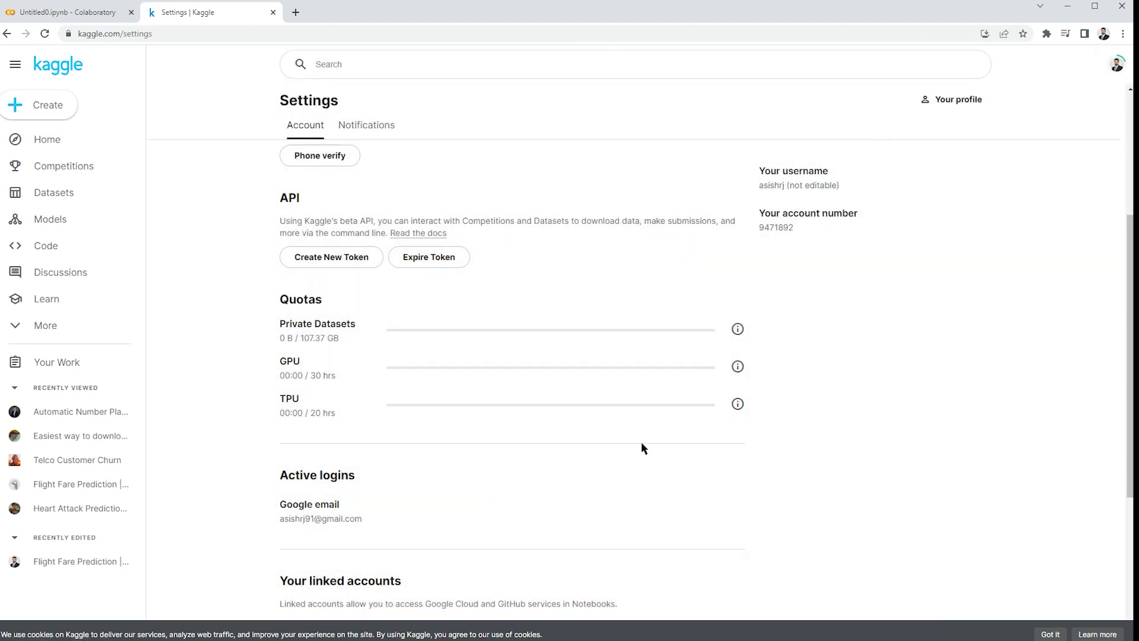
Create a new Kaggle API token and open the downloaded kaggle.json to view its username and key
double_click(268, 203)
click(328, 260)
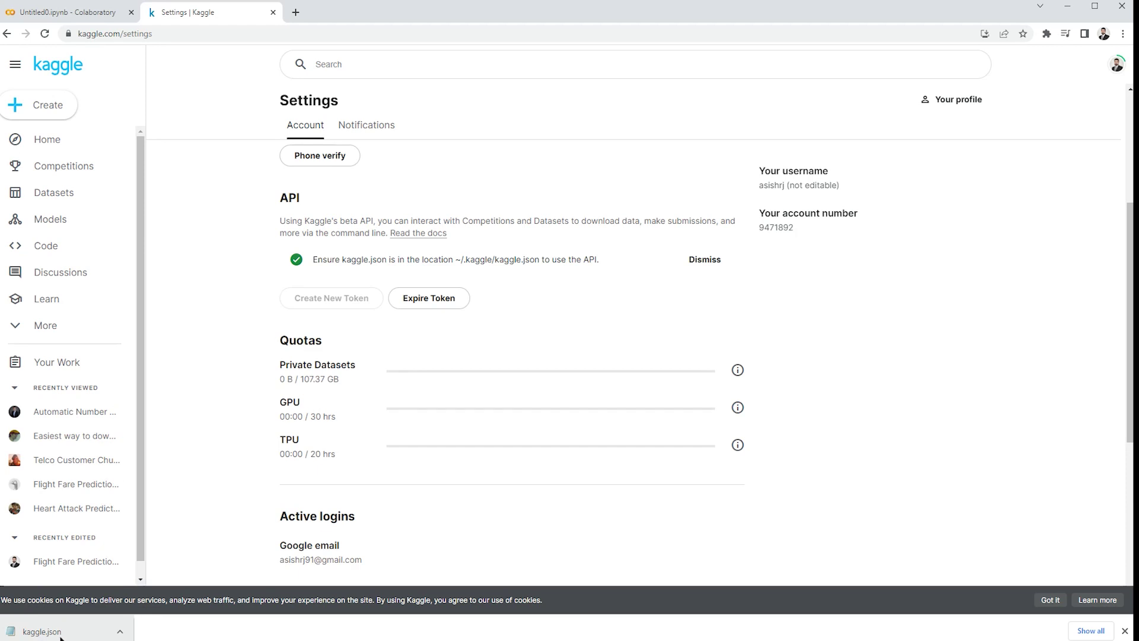
click(61, 634)
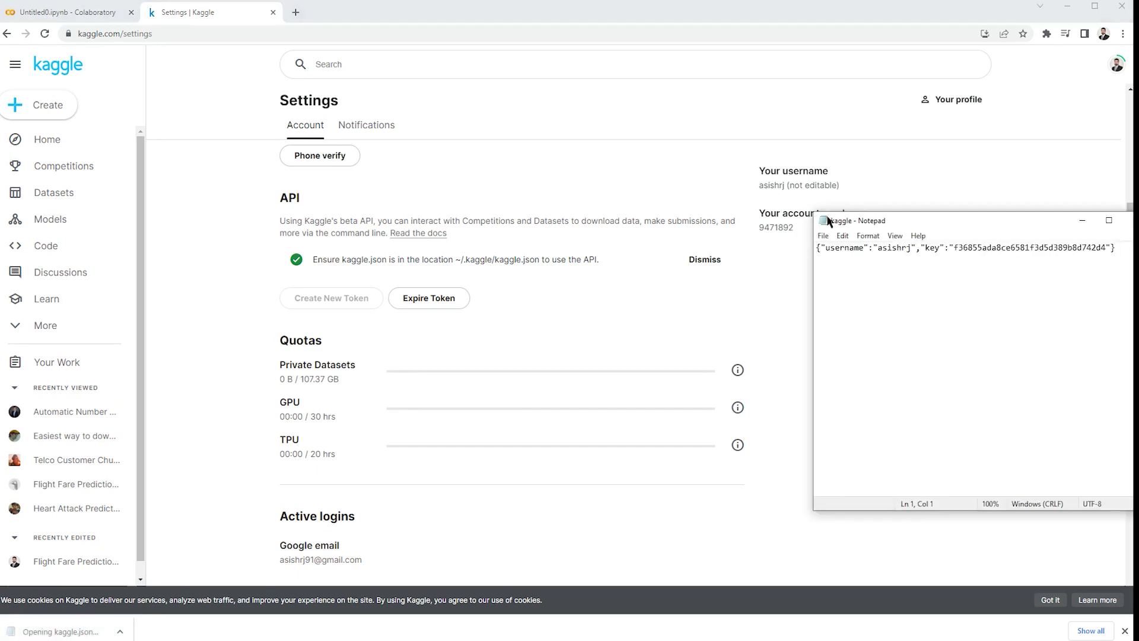
drag(938, 220, 774, 231)
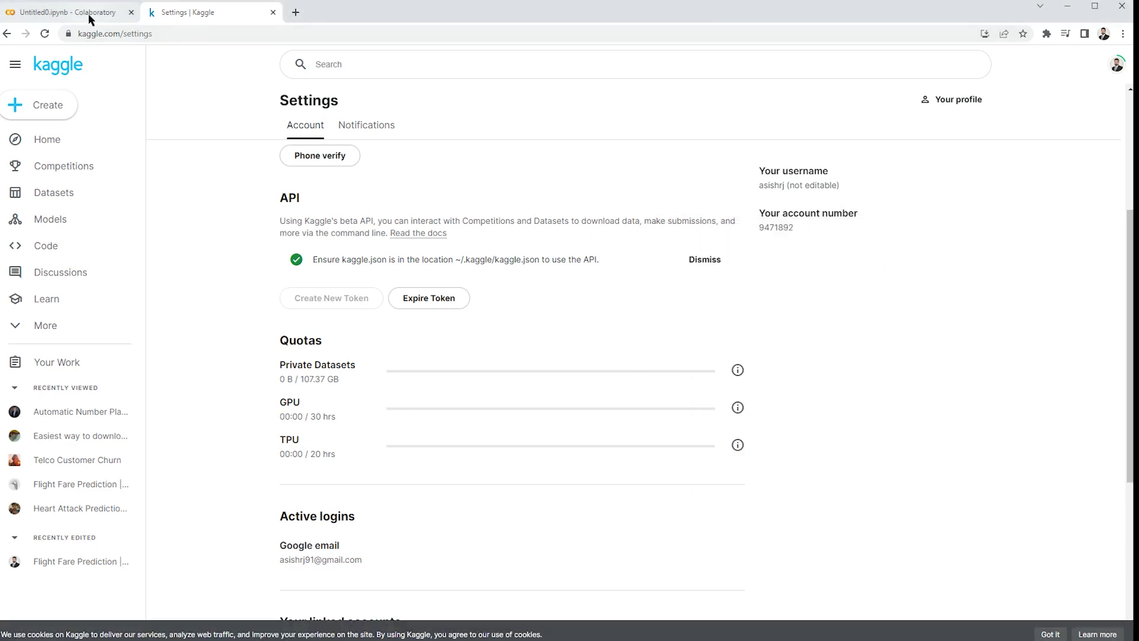
Run !pip install -q kaggle in the Colab notebook's first code cell
click(88, 14)
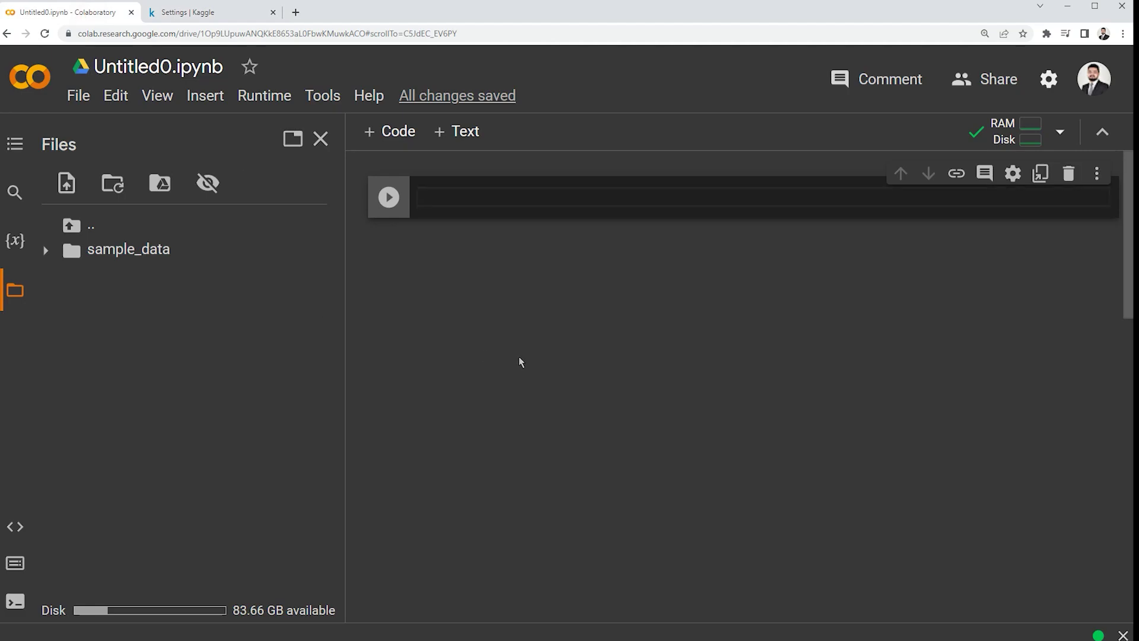
click(446, 199)
text(!pip install -q kaggle)
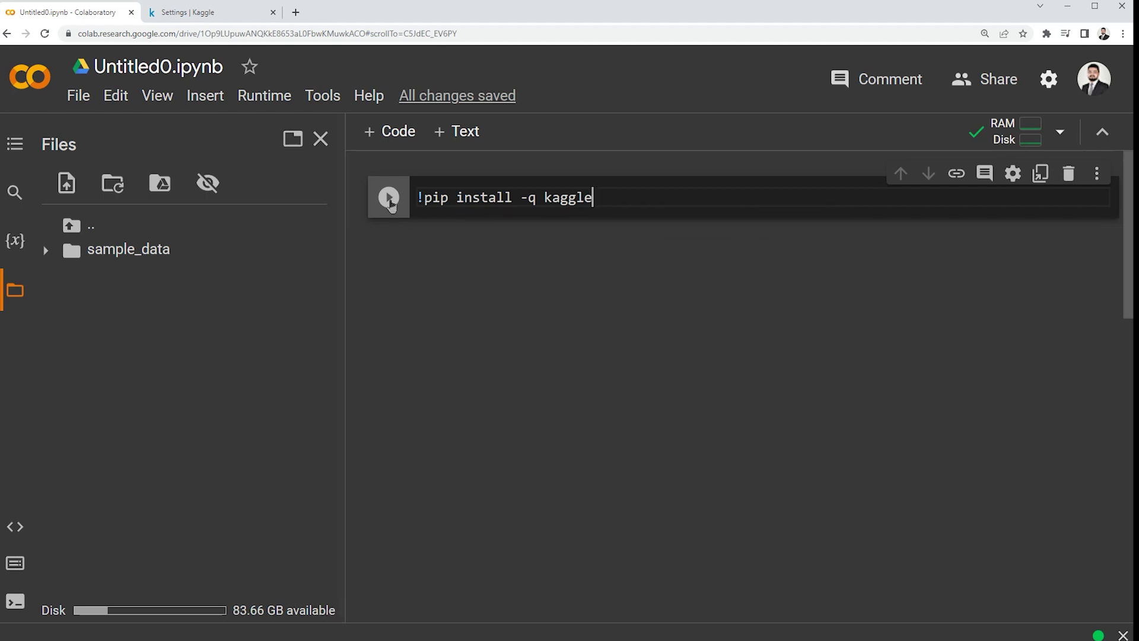
click(389, 200)
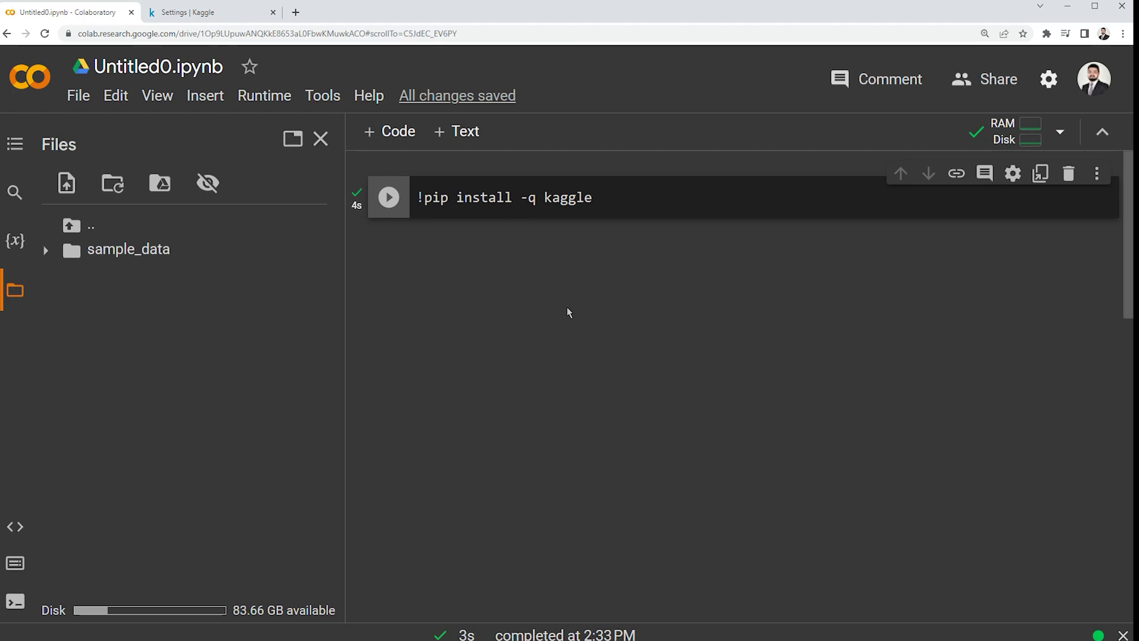
Add and run a cell with 'from google.colab import files' and 'files.upload()'
click(392, 130)
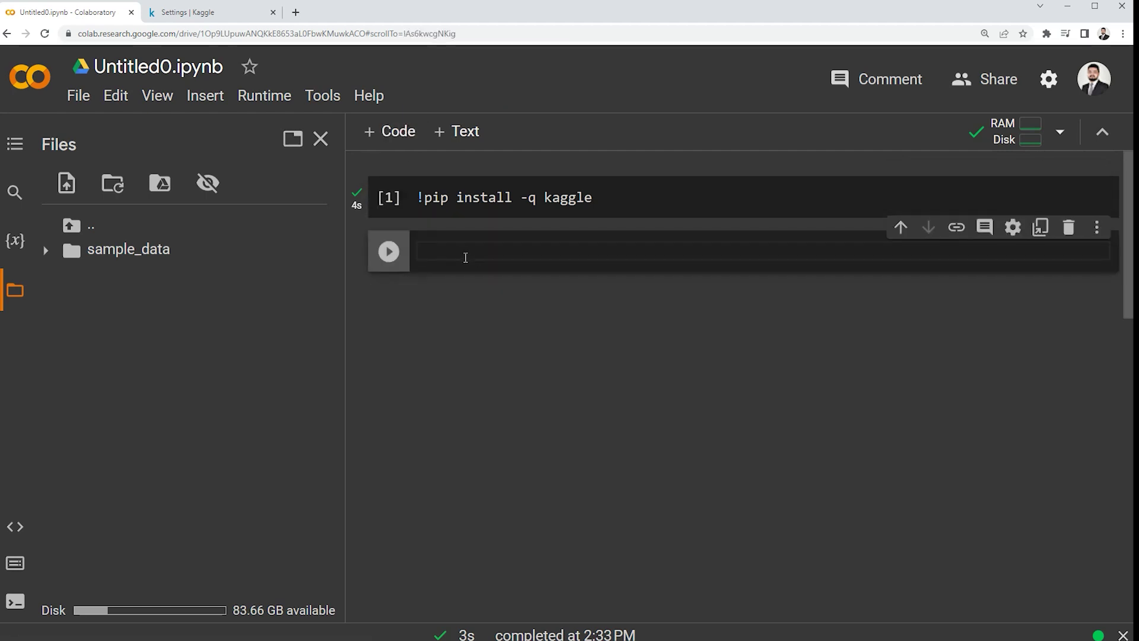
text(from google.colab import files files.upload())
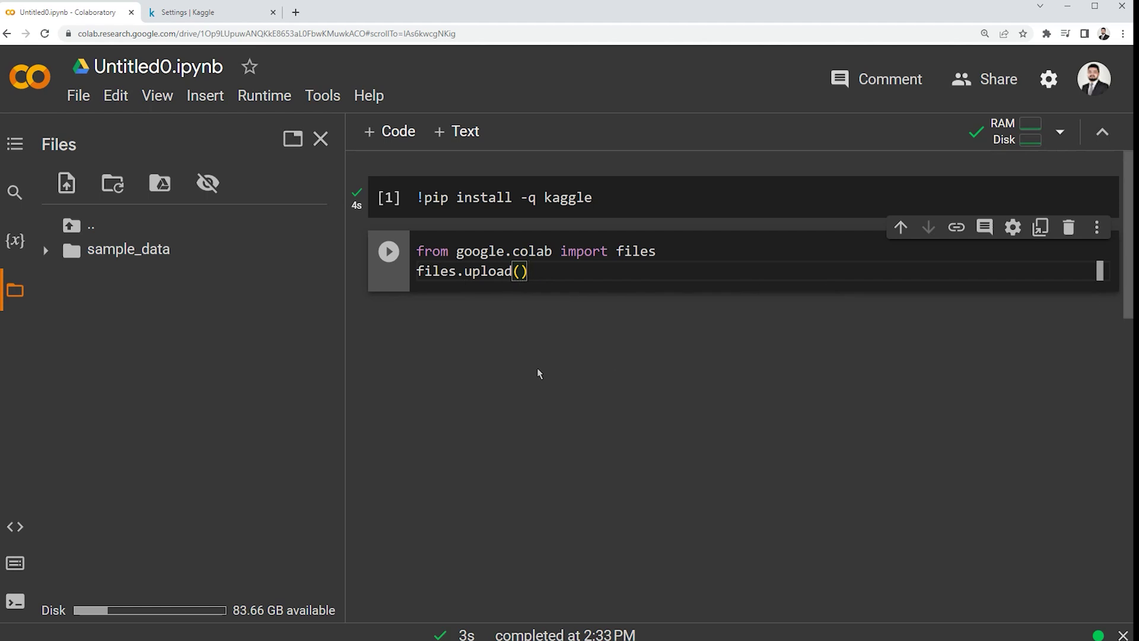
click(389, 254)
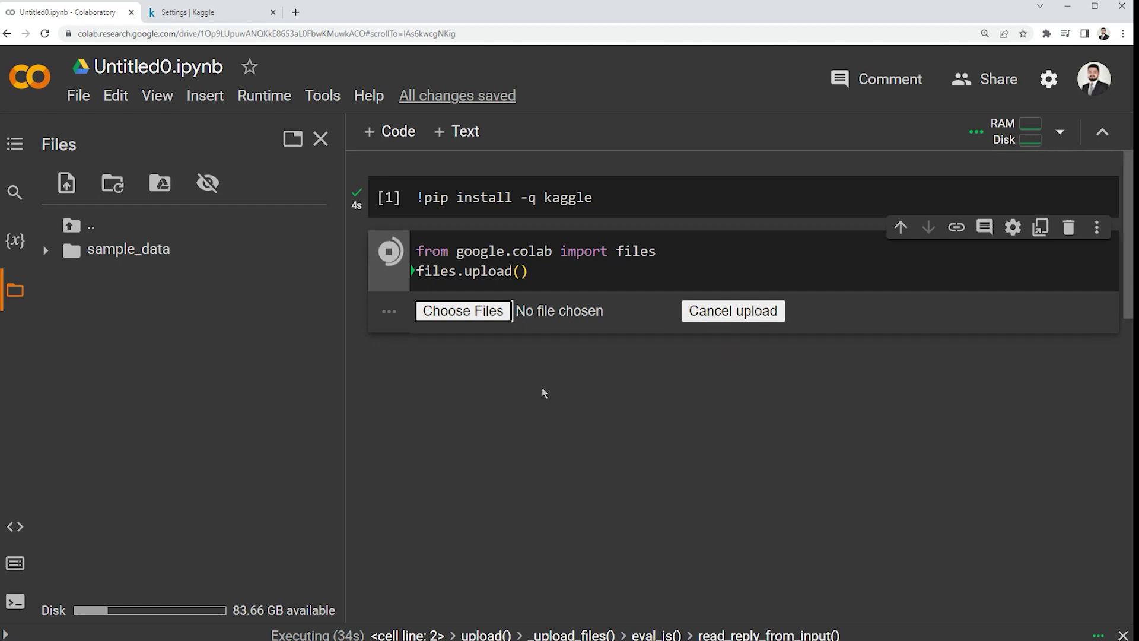
Upload kaggle.json from the Downloads folder and confirm the upload reaches 100%
click(480, 312)
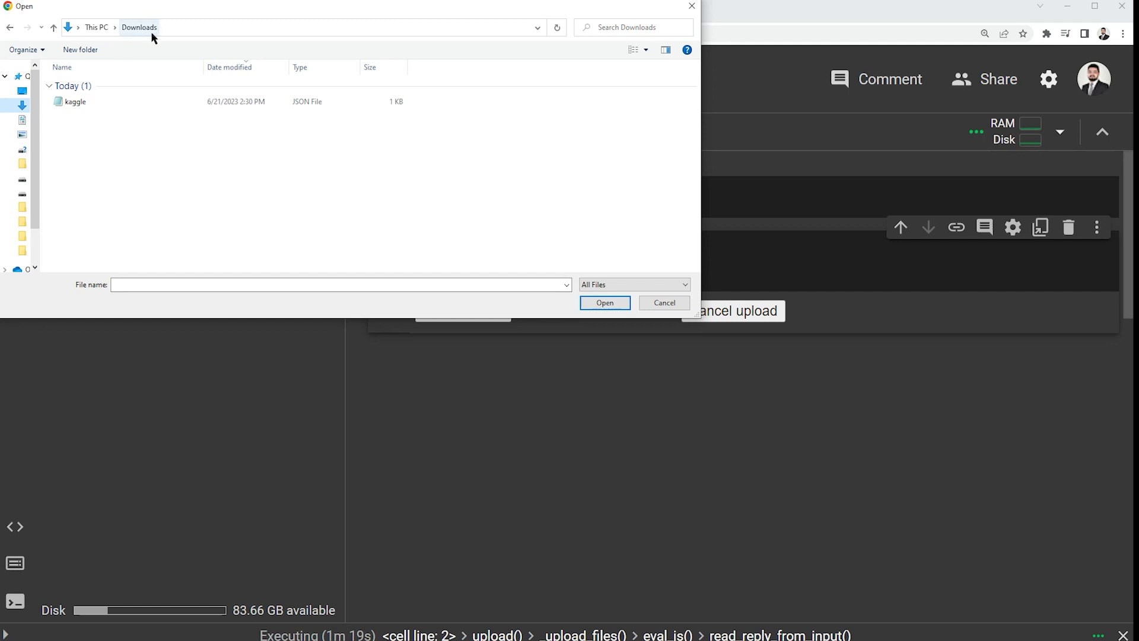
click(81, 109)
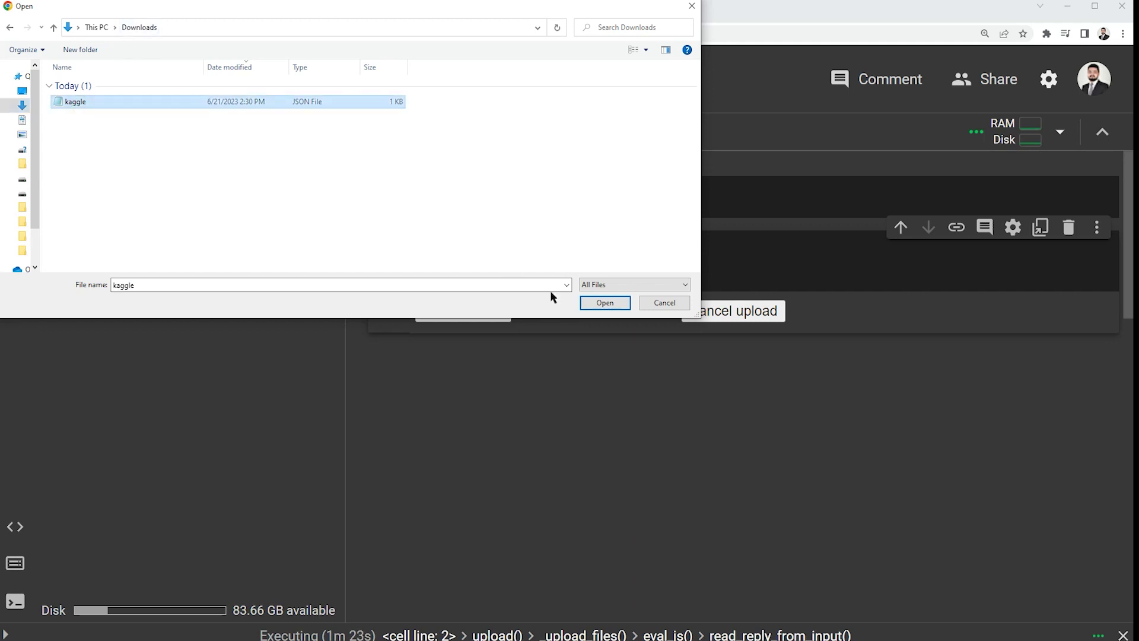
click(604, 303)
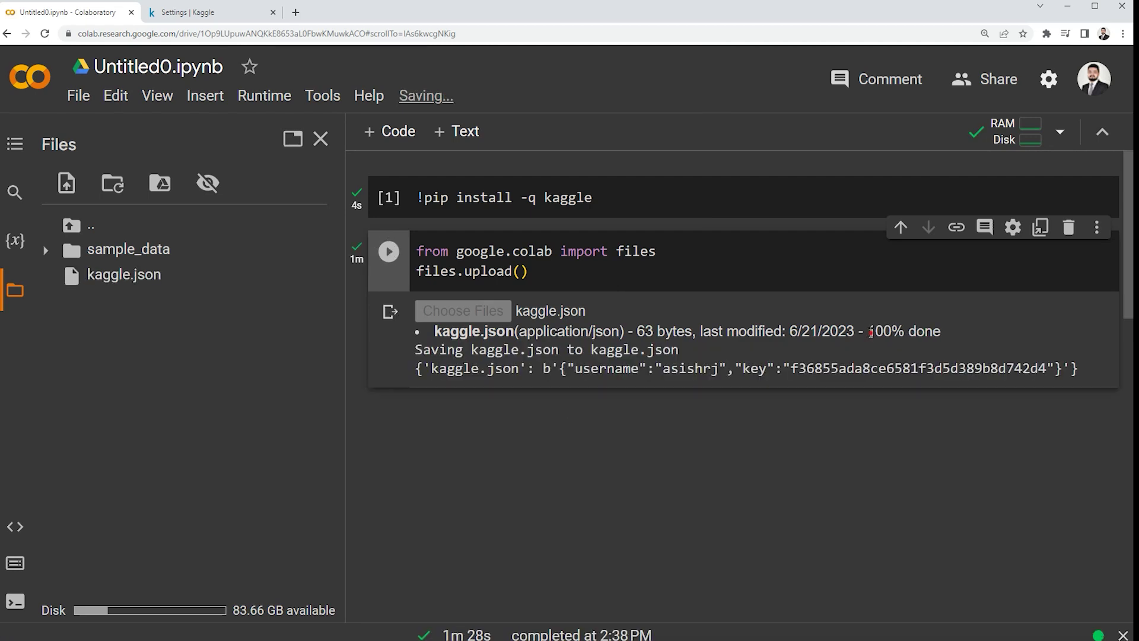
drag(871, 331, 958, 331)
click(966, 331)
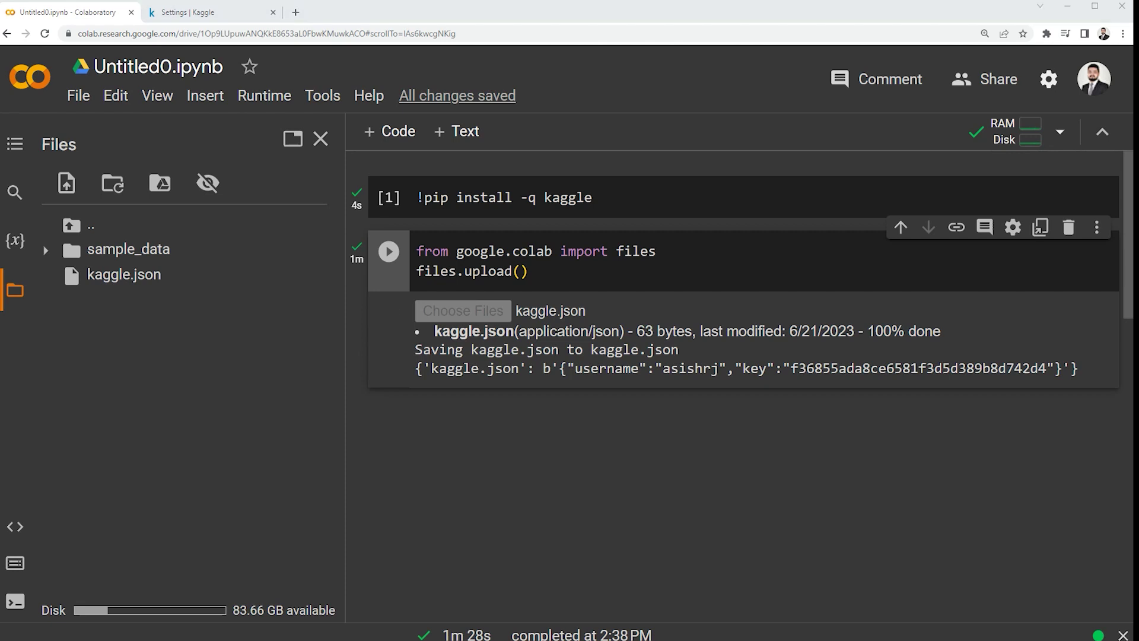
click(381, 346)
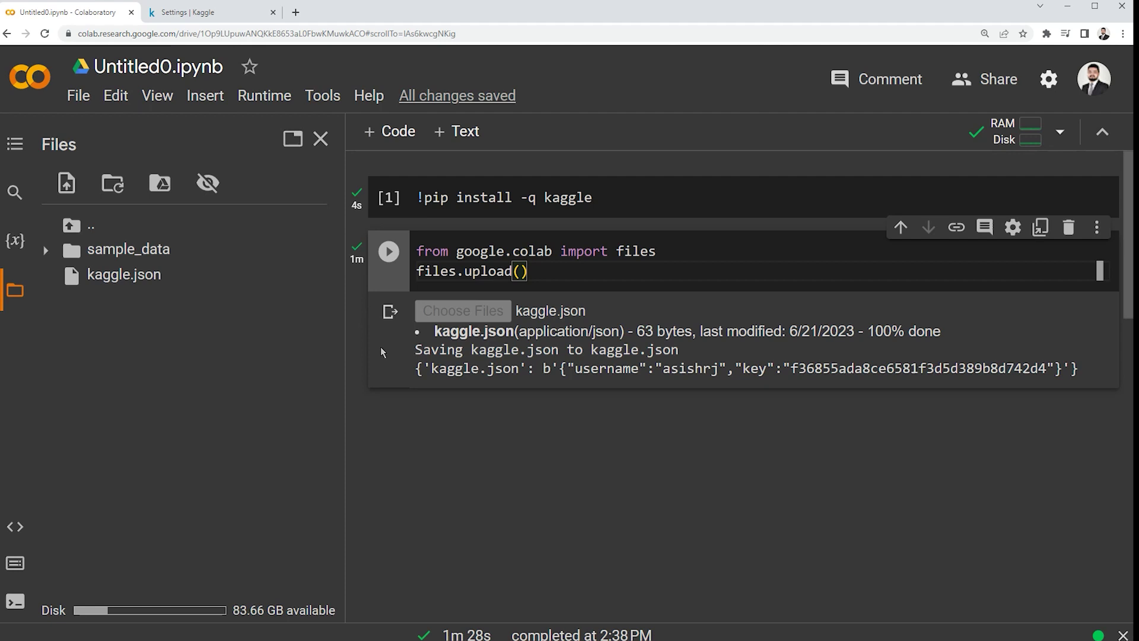
Run !mkdir ~/.kaggle in a new cell, removing the stray backtick and rerunning
click(392, 145)
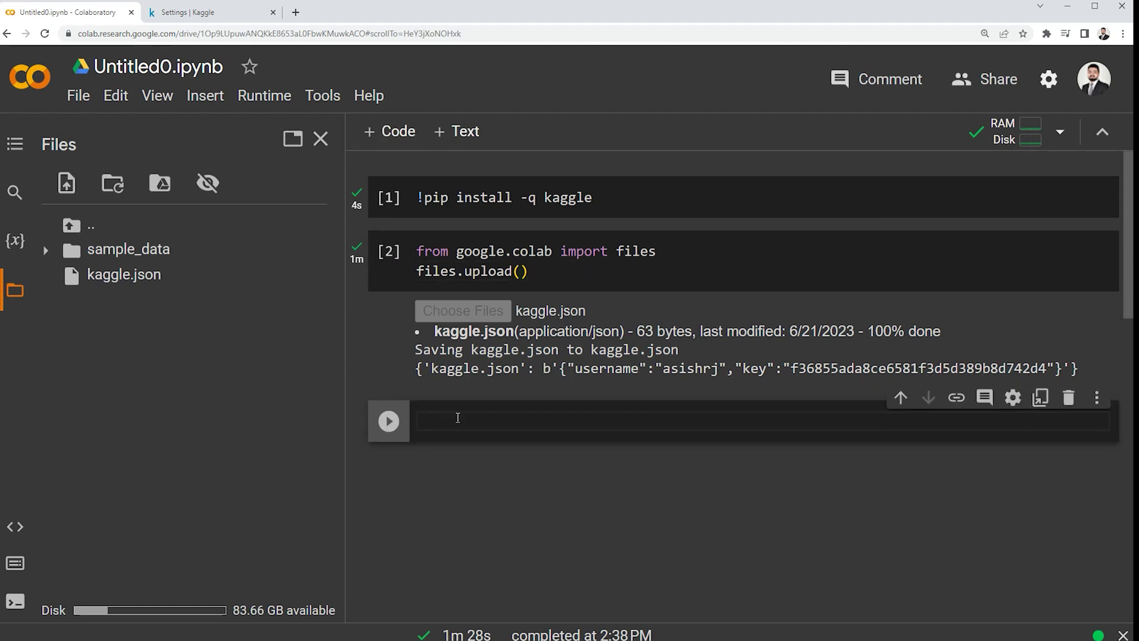
text(!mkdir ~/.kaggle)
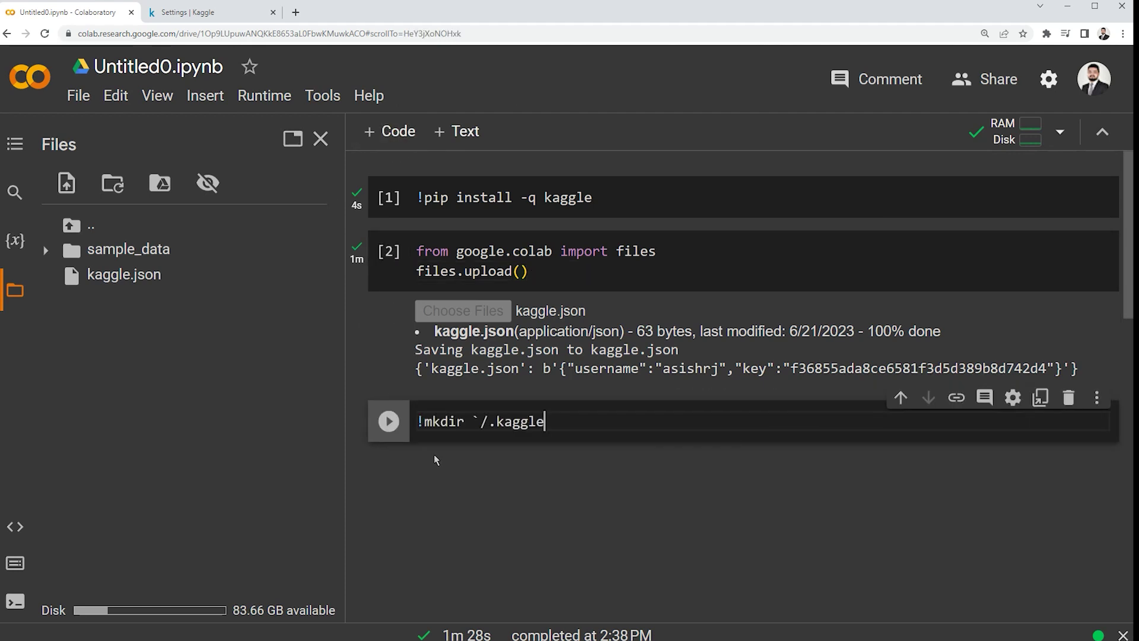
click(389, 421)
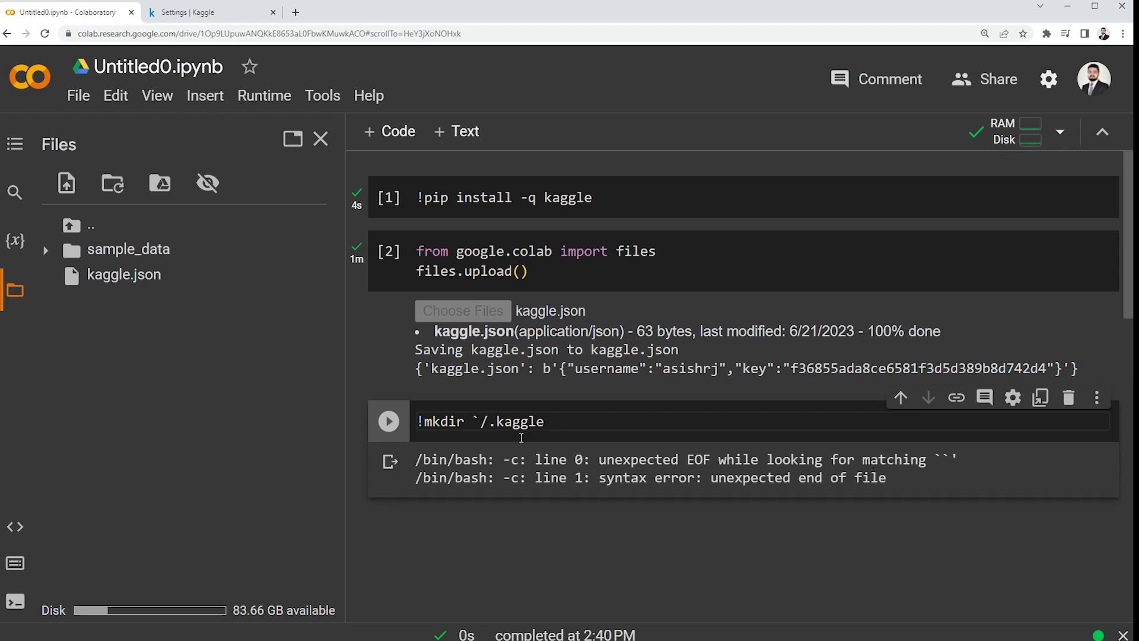
key(BackSpace)
text(~)
key(ctrl+Return)
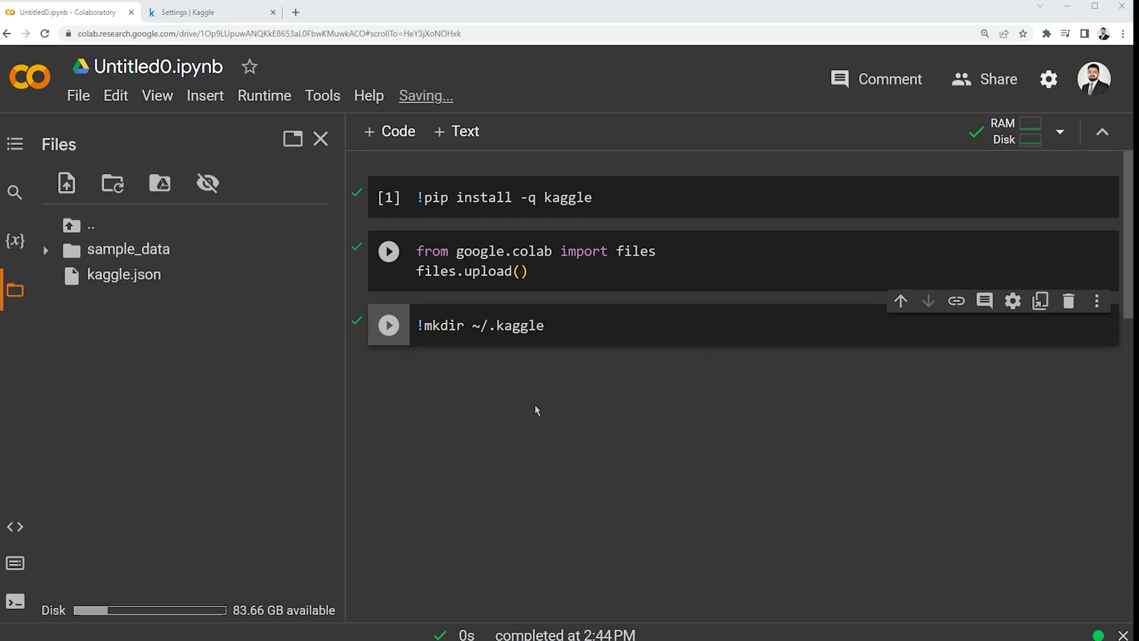
Run the cp cell copying kaggle.json into ~/.kaggle, then a !chmod 600 ~/.kaggle/kaggle.json cell
click(396, 134)
text(!cp kaggle.json ~/.kaggle/)
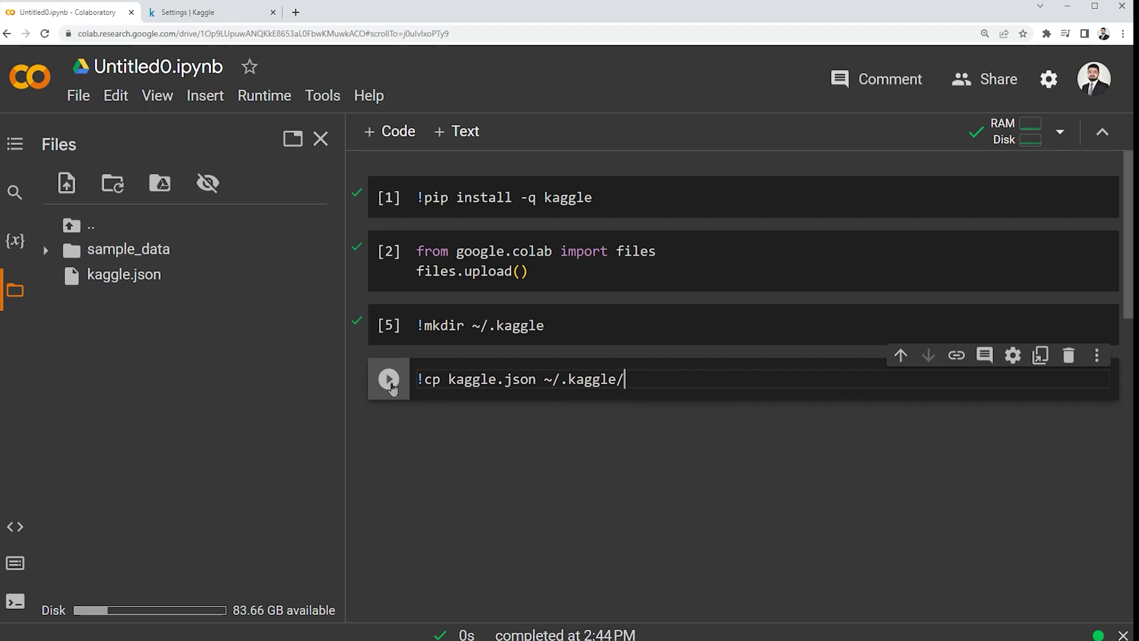
click(389, 380)
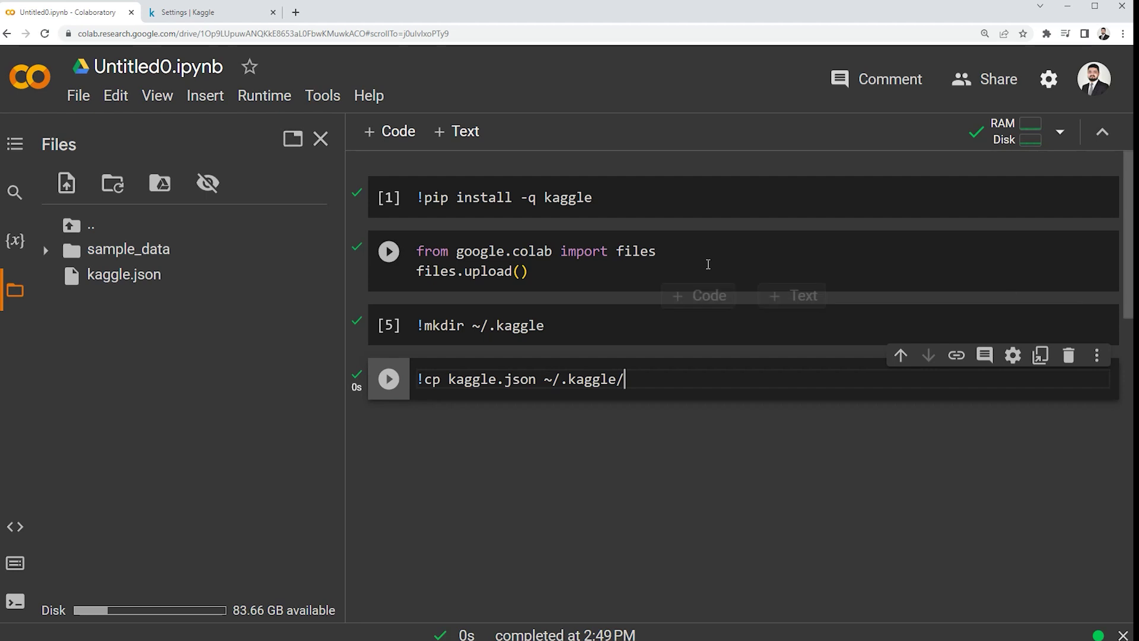
click(401, 145)
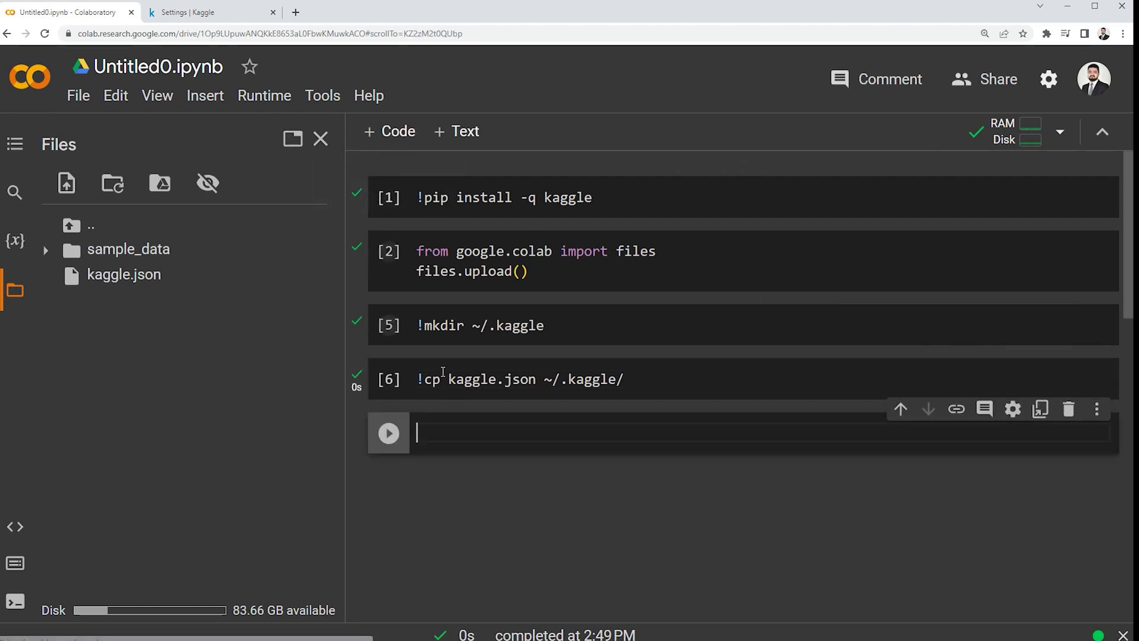
text(!chmod 600 ~/.kaggle/kaggle.json)
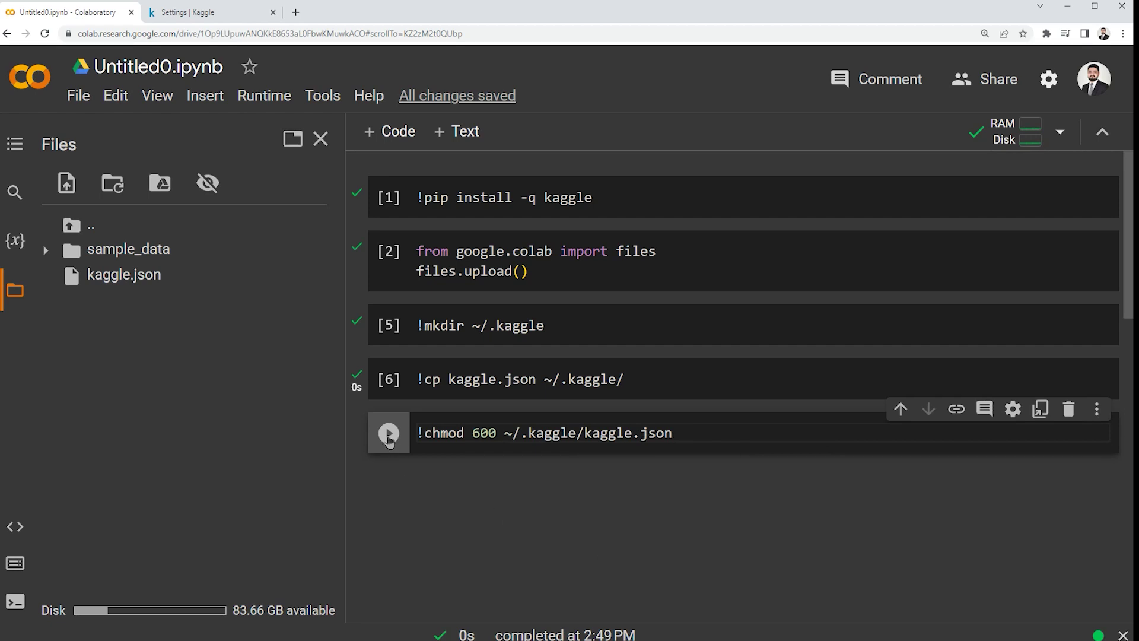
click(388, 434)
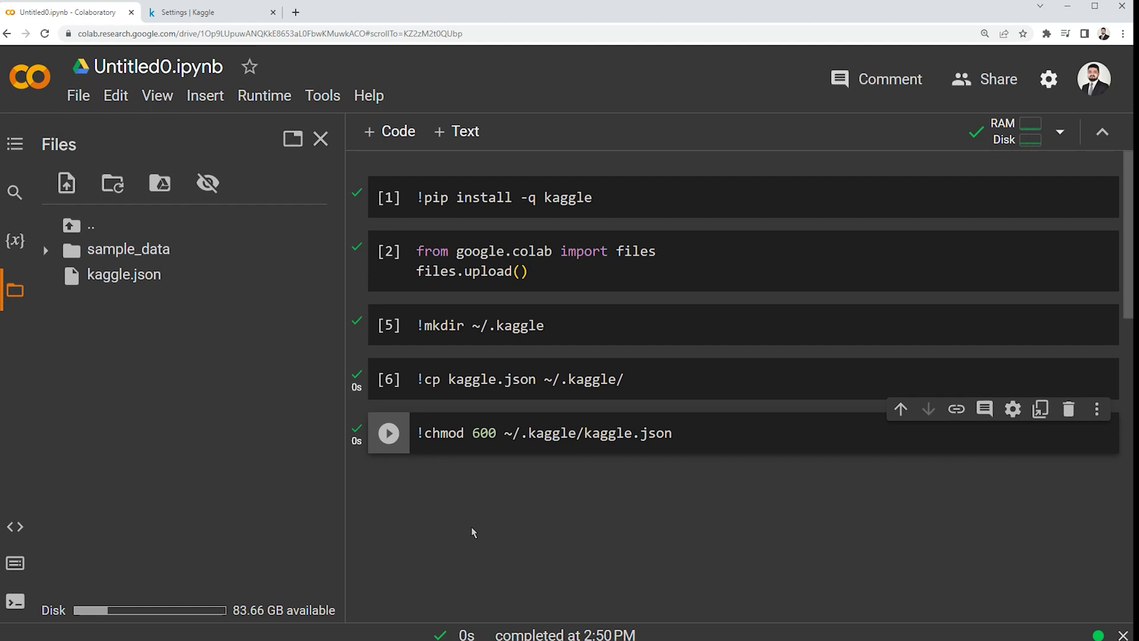
key(ctrl+Tab)
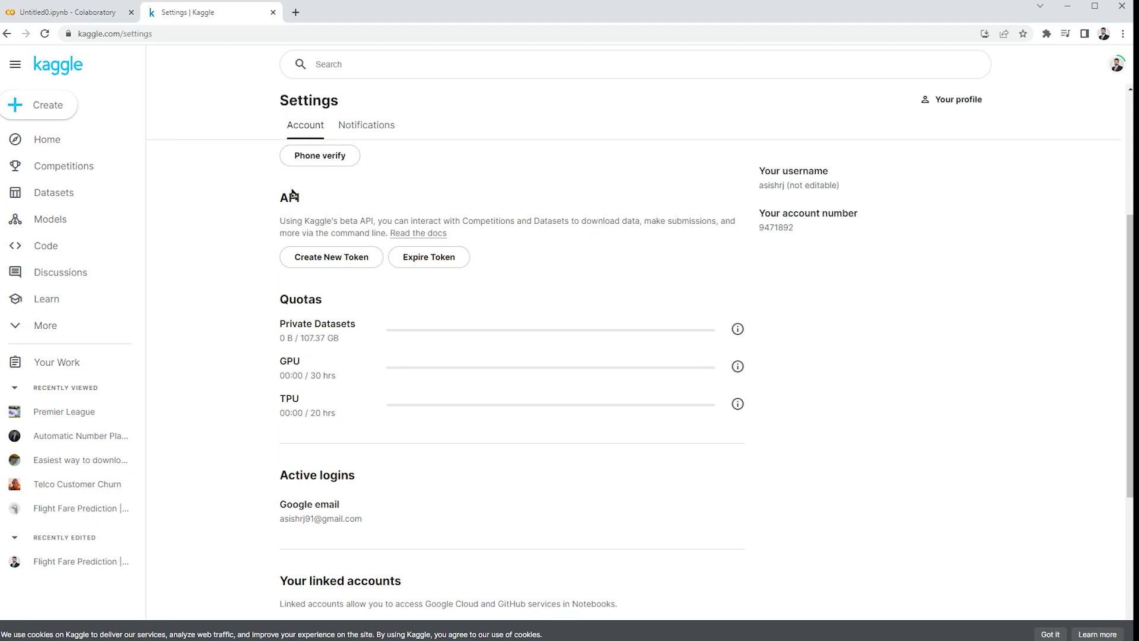
Download the Premier League dataset archive from Kaggle Datasets and copy its API command
click(54, 198)
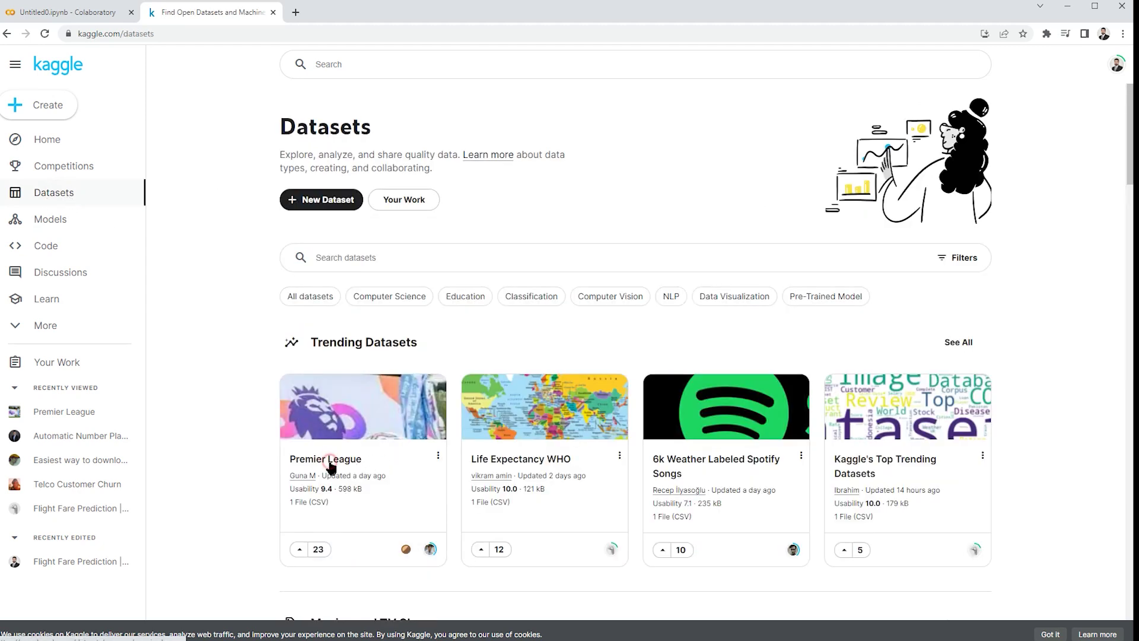
click(329, 466)
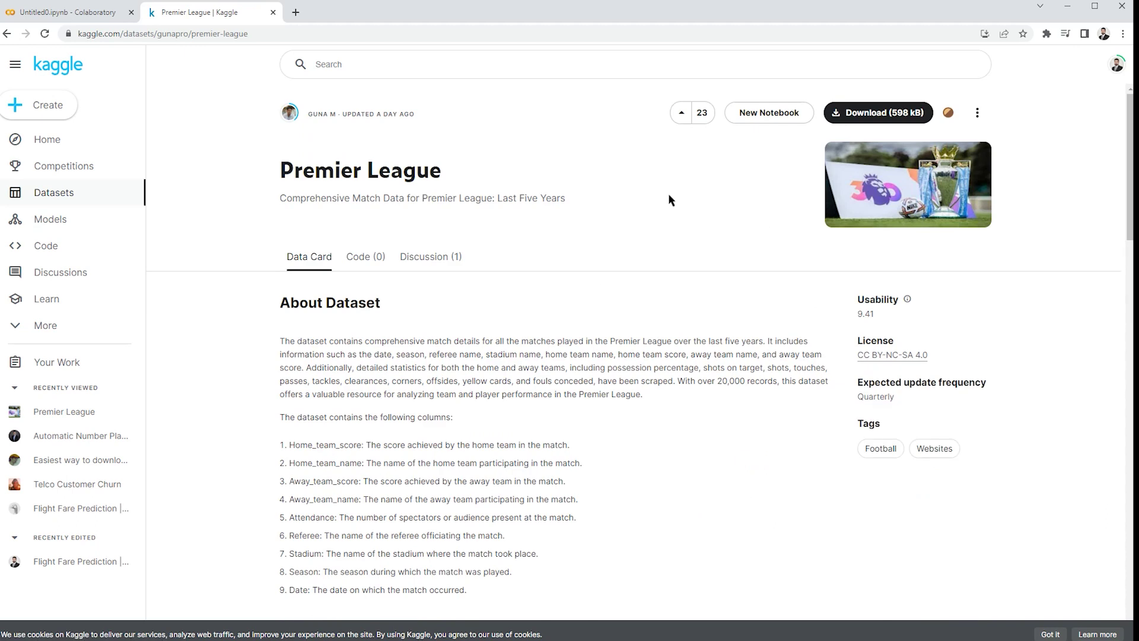
click(861, 120)
click(872, 121)
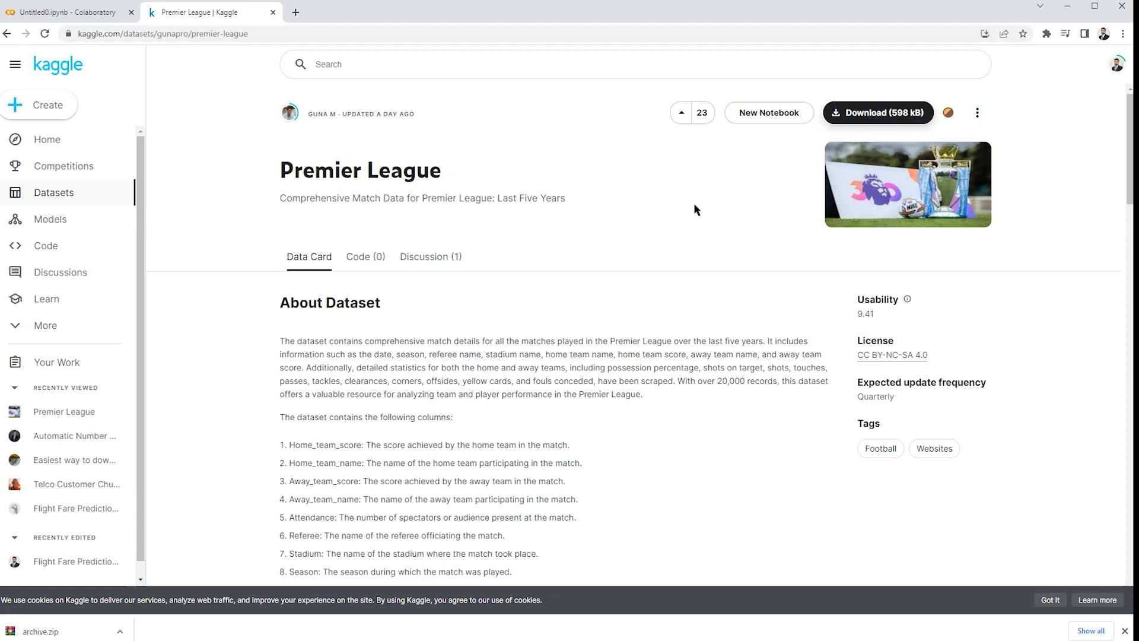
click(978, 115)
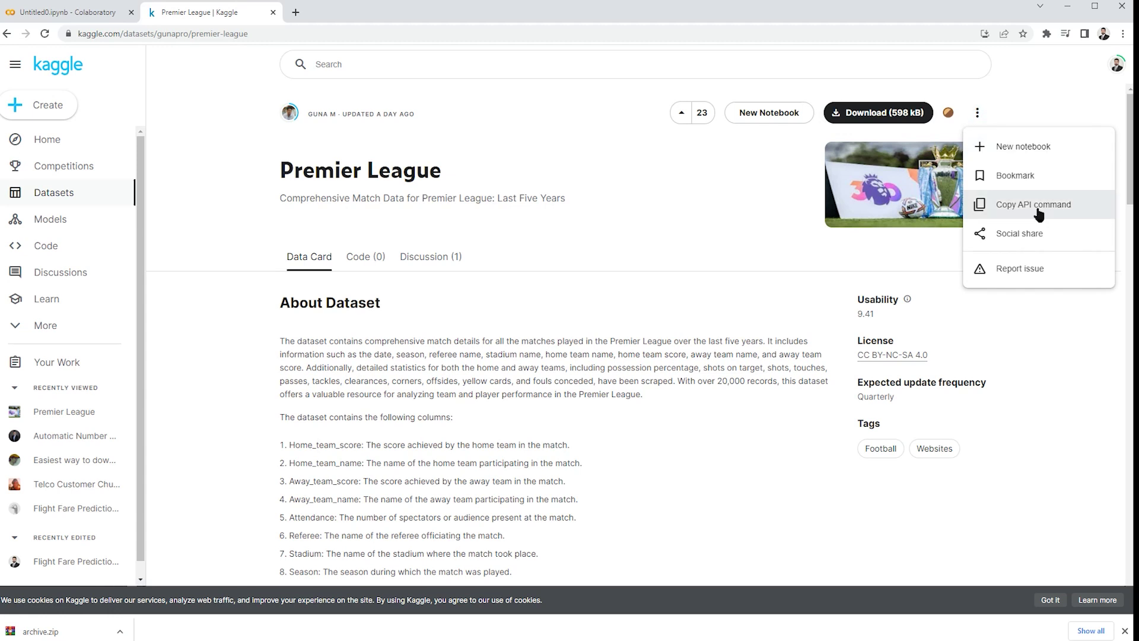
click(1038, 208)
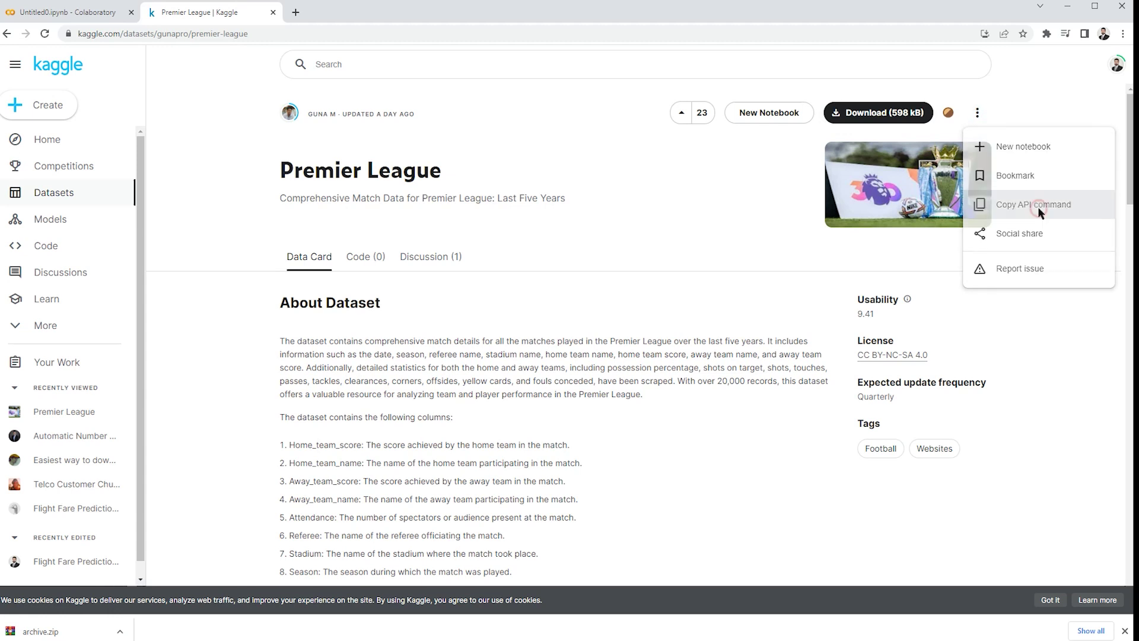
Paste the Kaggle datasets download command into a new cell with a ! prefix and run it
click(87, 13)
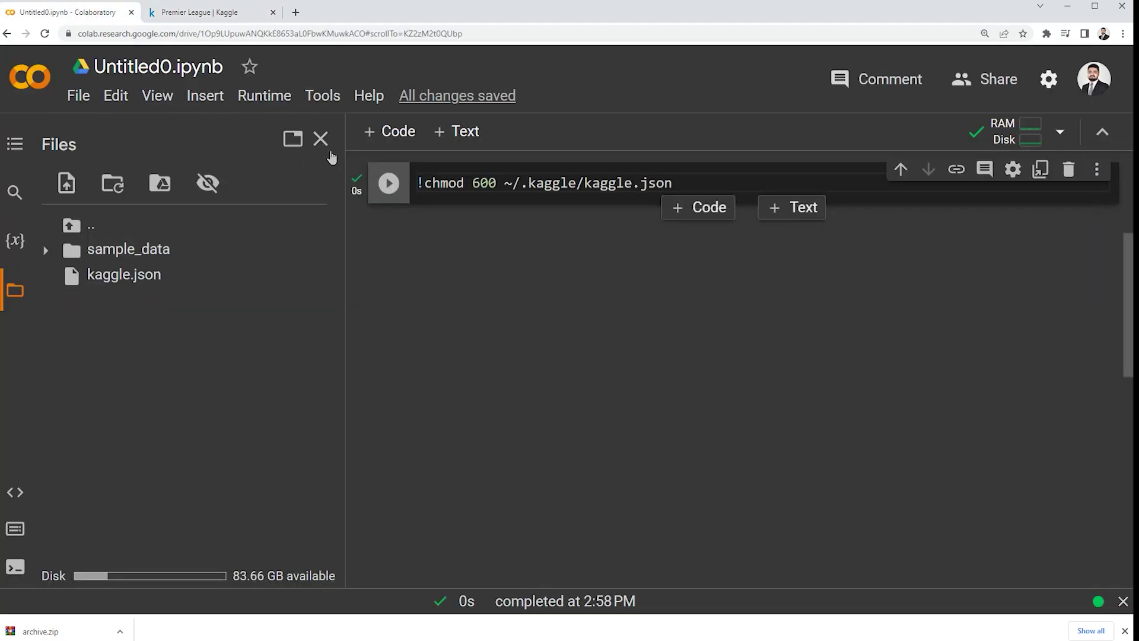
click(373, 134)
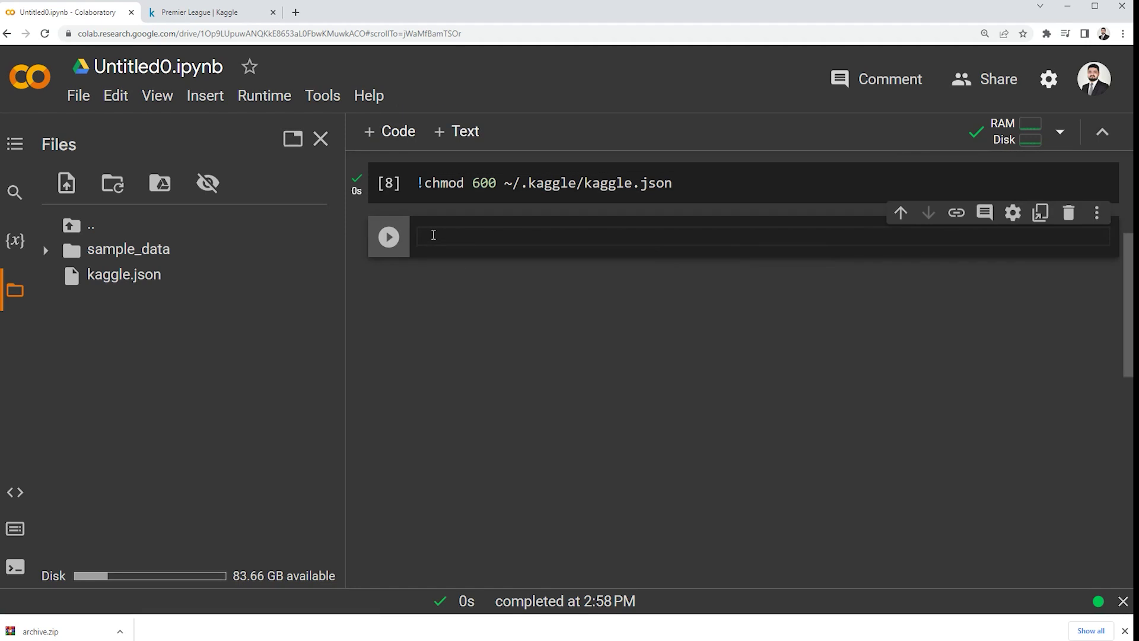
text(kaggle datasets download -d gunapro/premier-league)
key(Home)
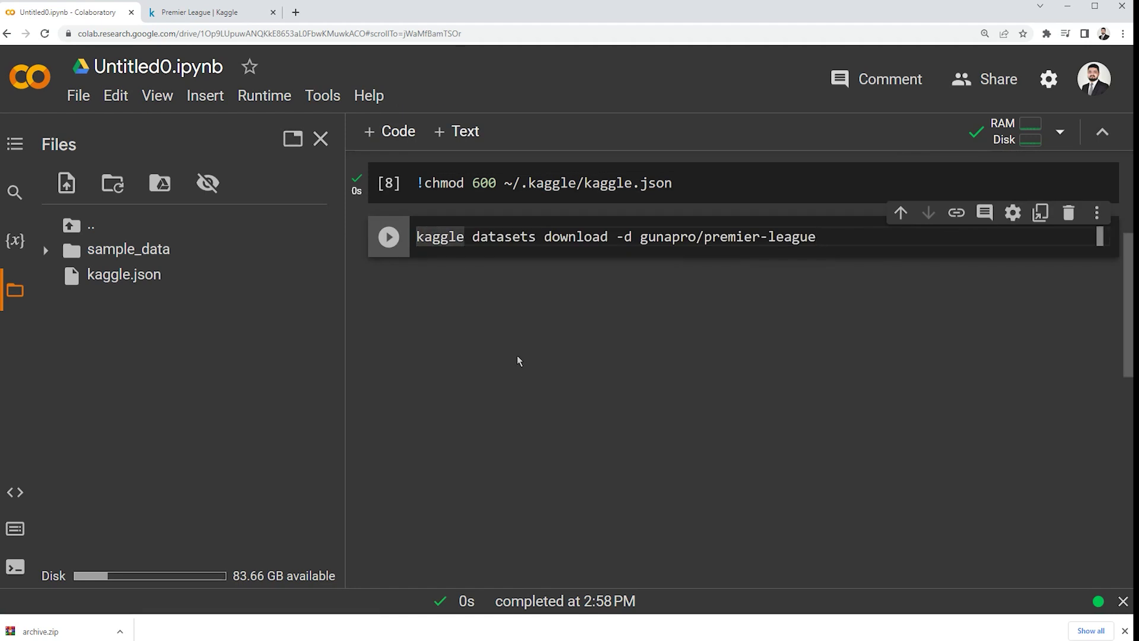
text(!)
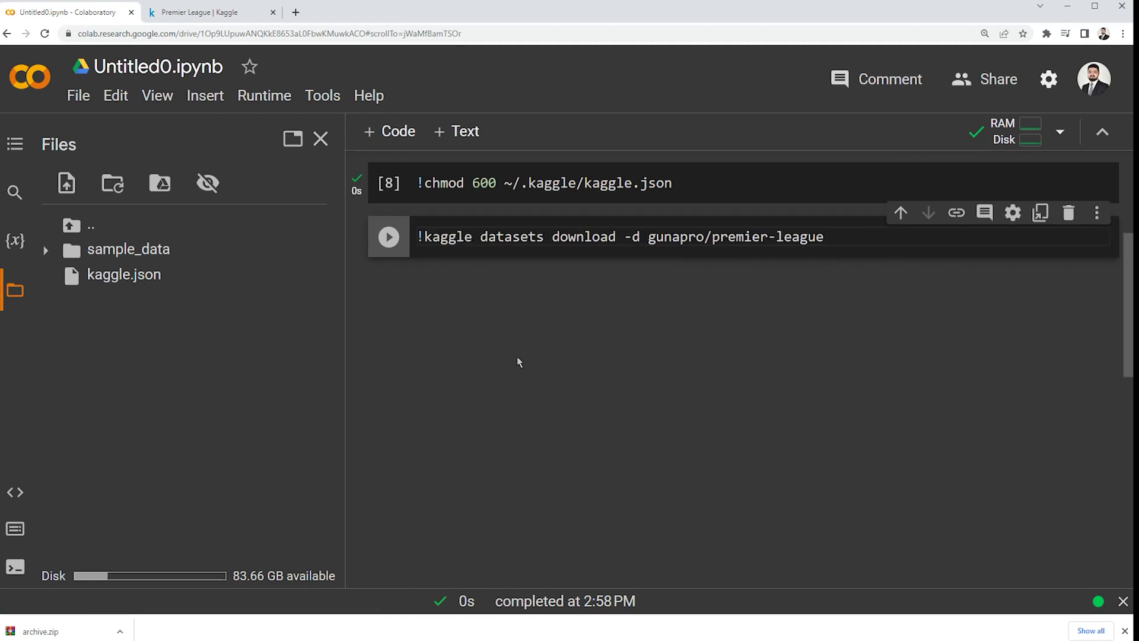
click(391, 241)
Check the 100% download output and refresh Files to show premier-league.zip
double_click(429, 311)
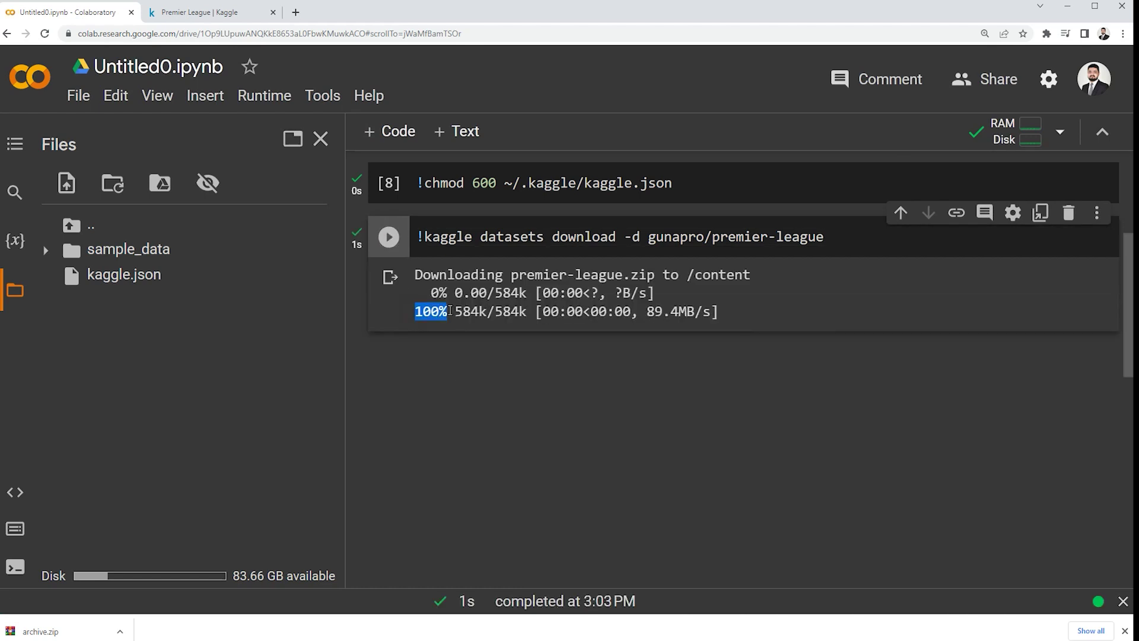
drag(510, 275, 657, 276)
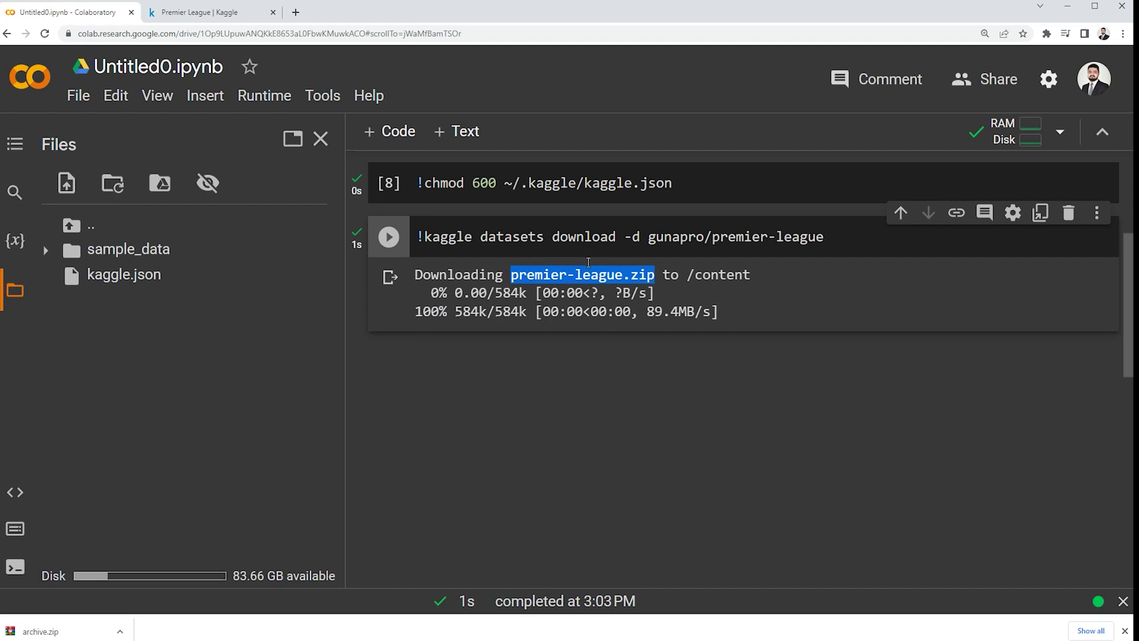
click(117, 188)
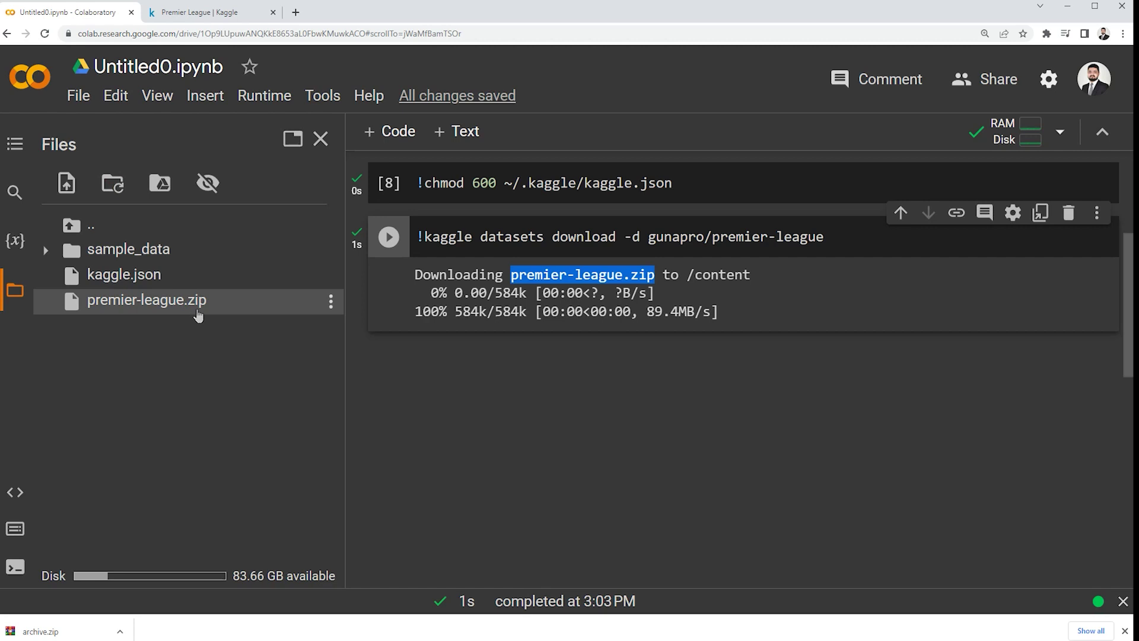
Run !unzip premier-league.zip in a new cell and refresh Files to show Data.csv
click(390, 133)
text(!u)
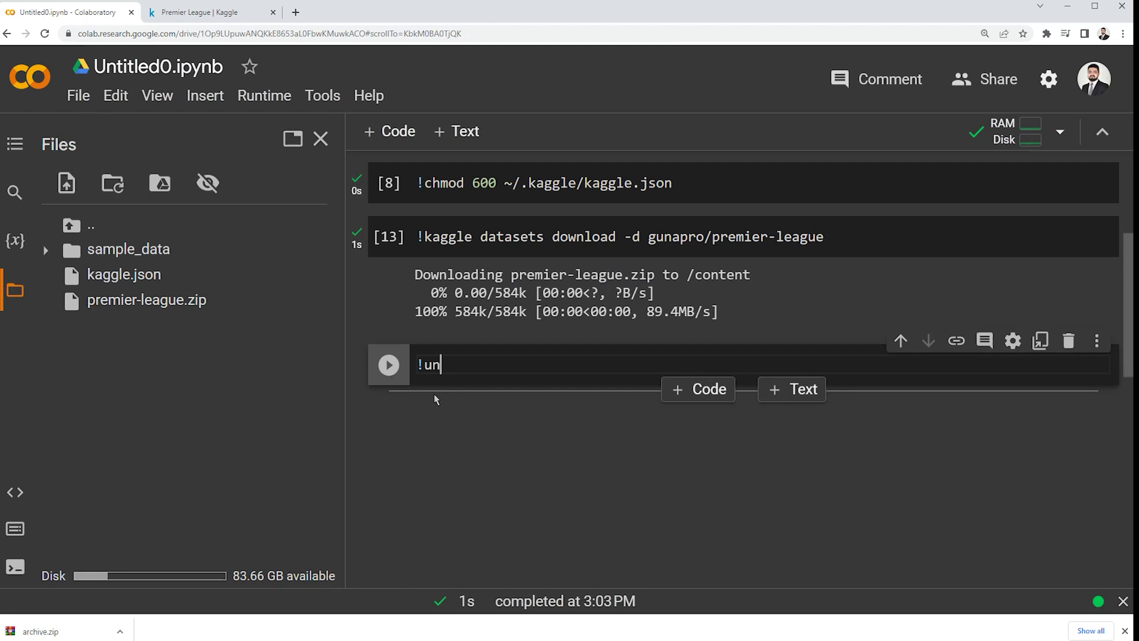
text(nzip )
text(premier-league.zip)
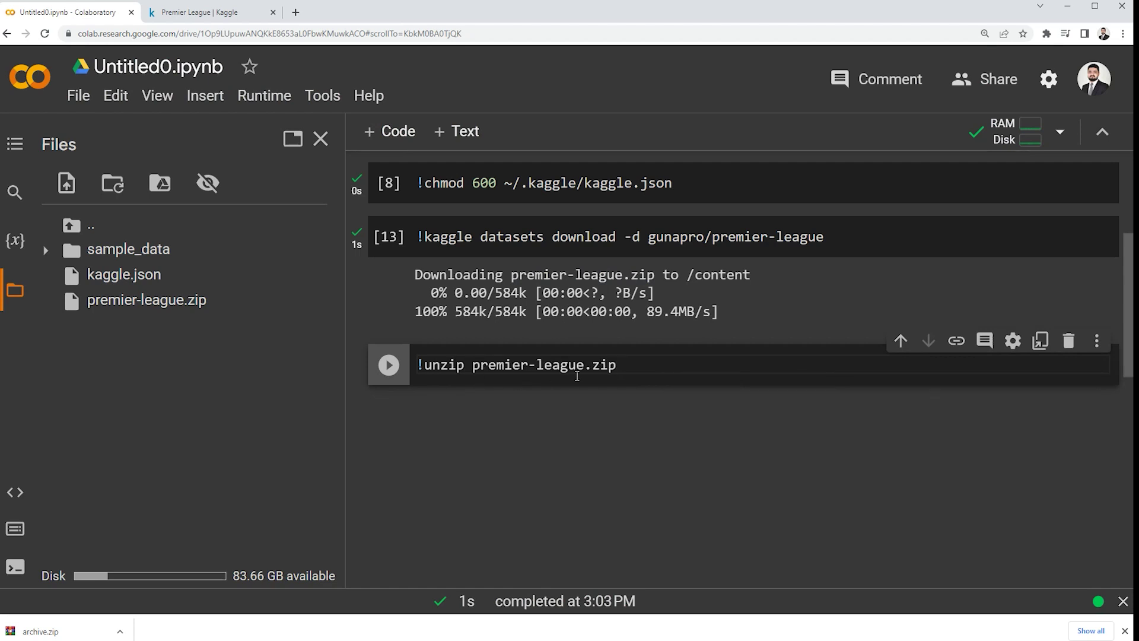
click(390, 367)
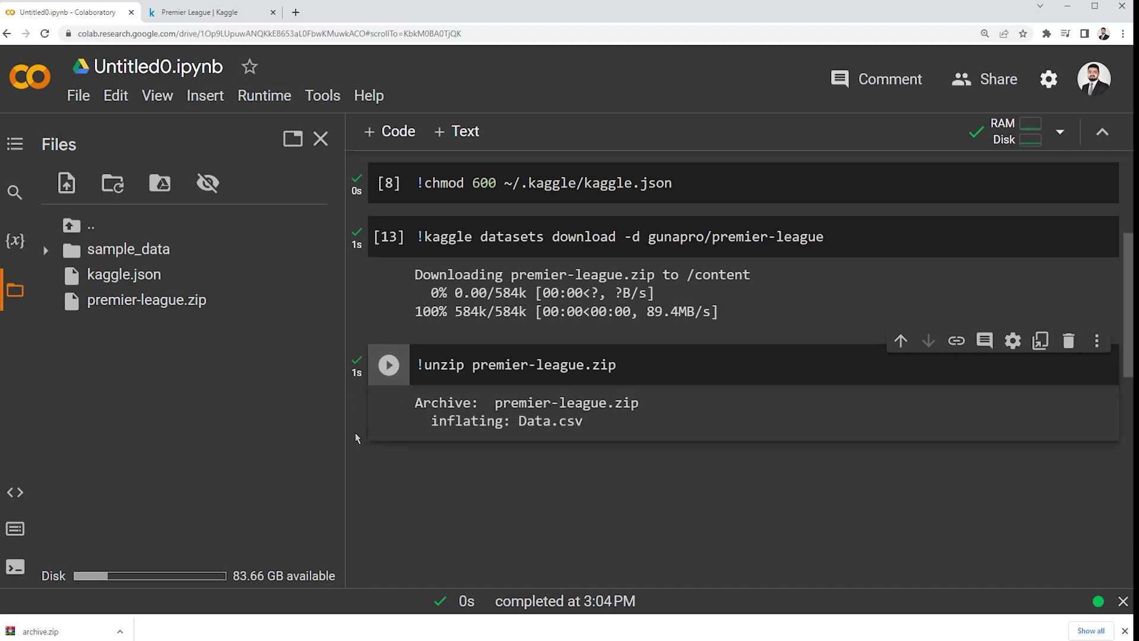
click(112, 187)
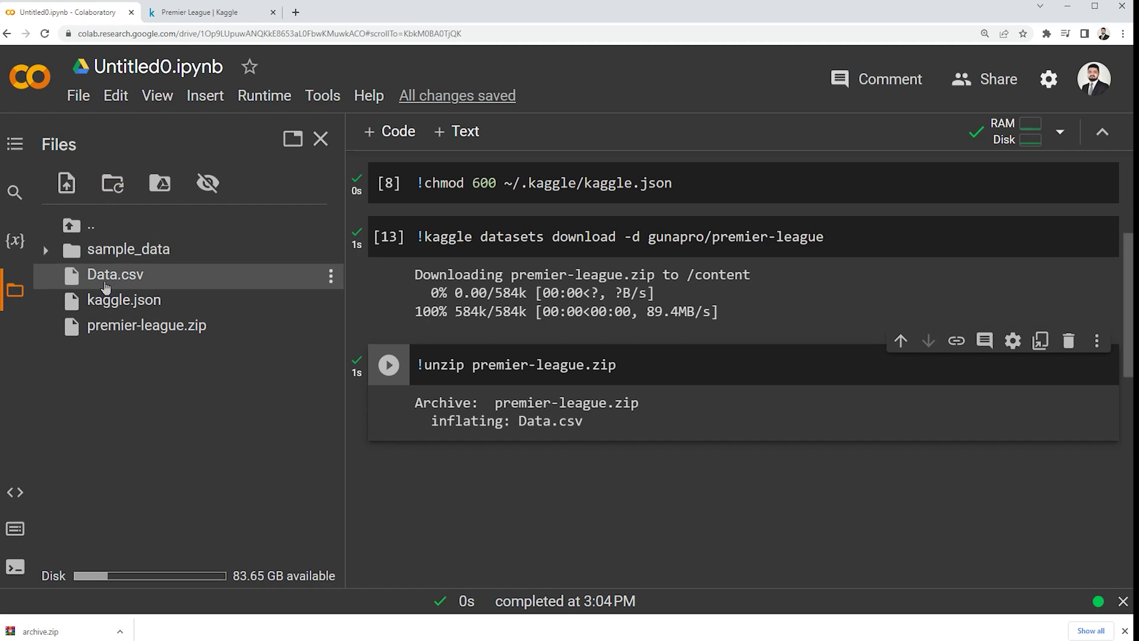
drag(518, 422, 603, 422)
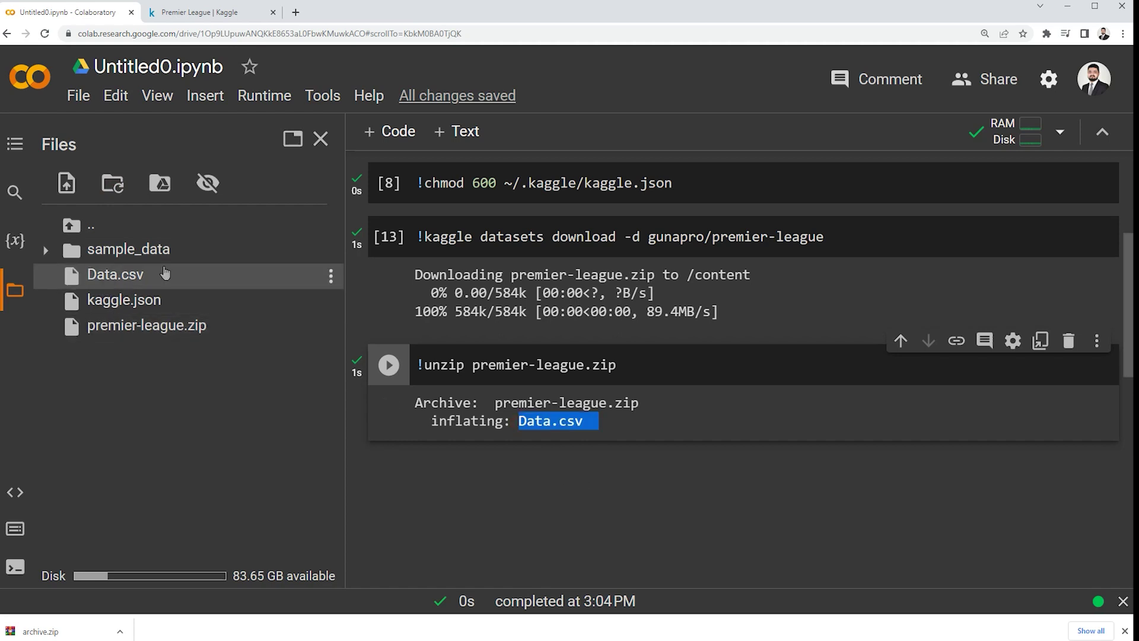